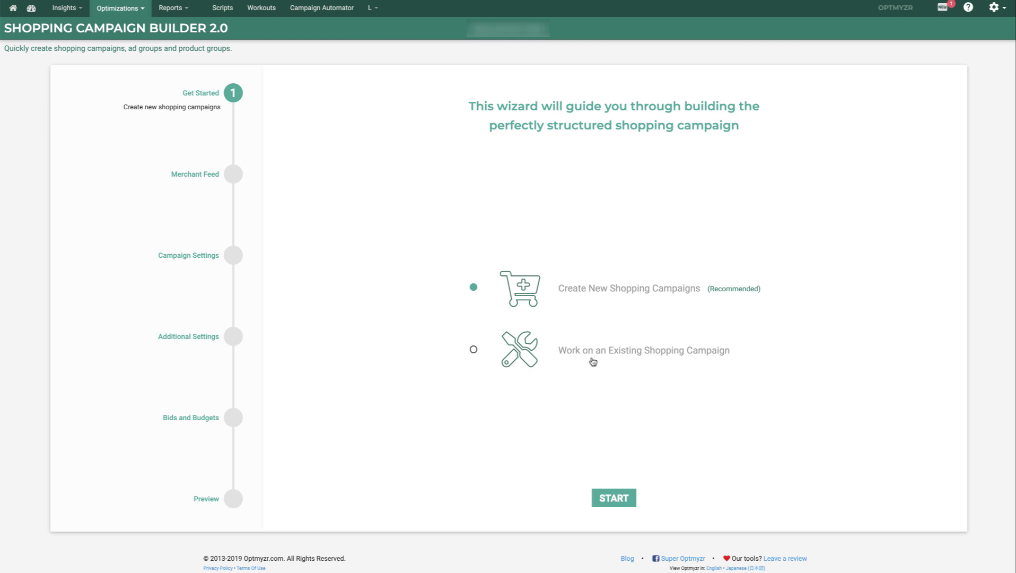
Start the Shopping Campaign Builder with Create New Shopping Campaigns selected
{"action": "left_click", "coordinate": [614, 498]}
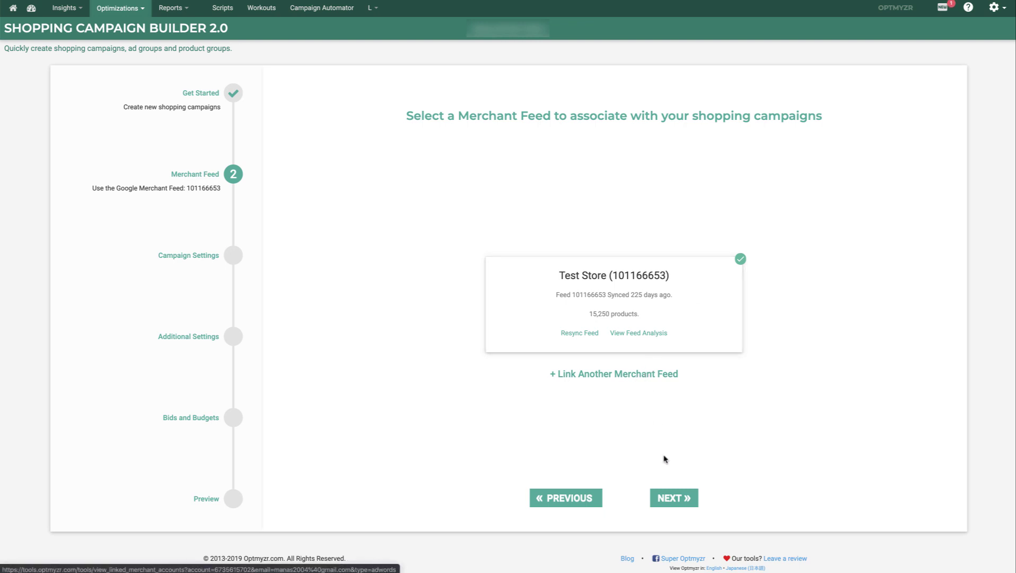
Keep the Test Store merchant feed and the Standard Shopping campaign type
{"action": "left_click", "coordinate": [674, 501]}
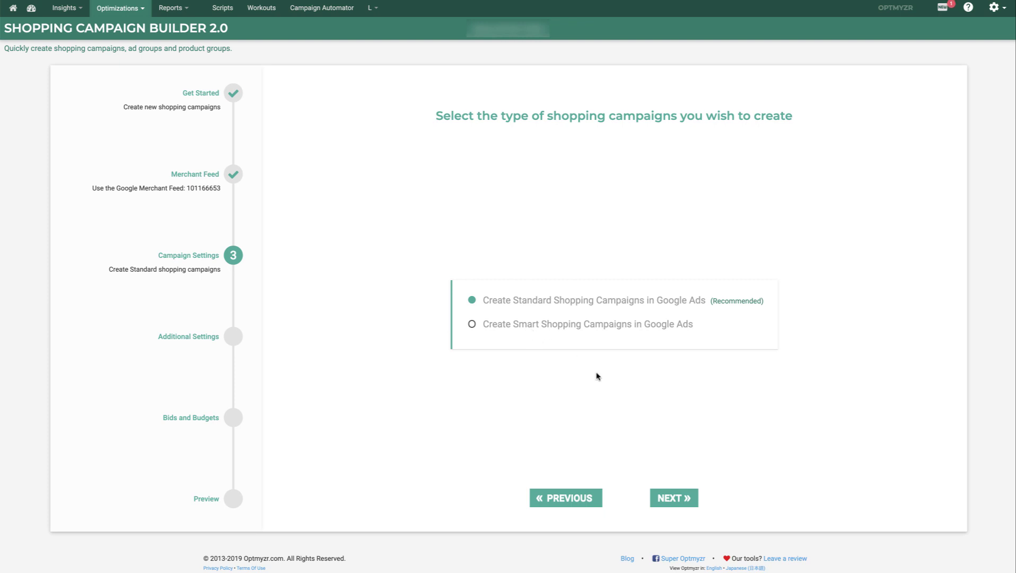
{"action": "left_click", "coordinate": [670, 501]}
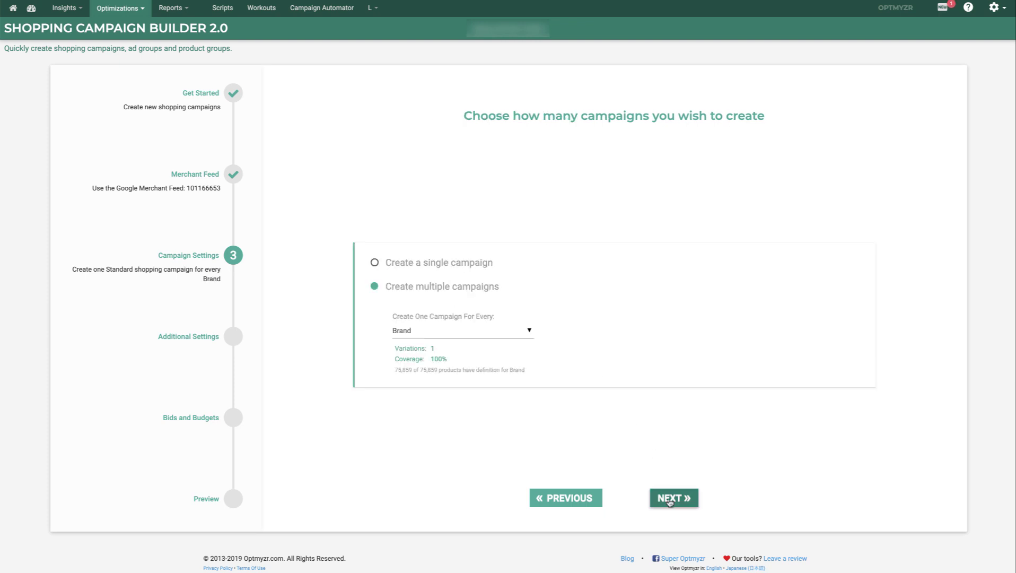
Create one campaign per Google Category 0 value, giving five campaign variations
{"action": "left_click", "coordinate": [530, 331]}
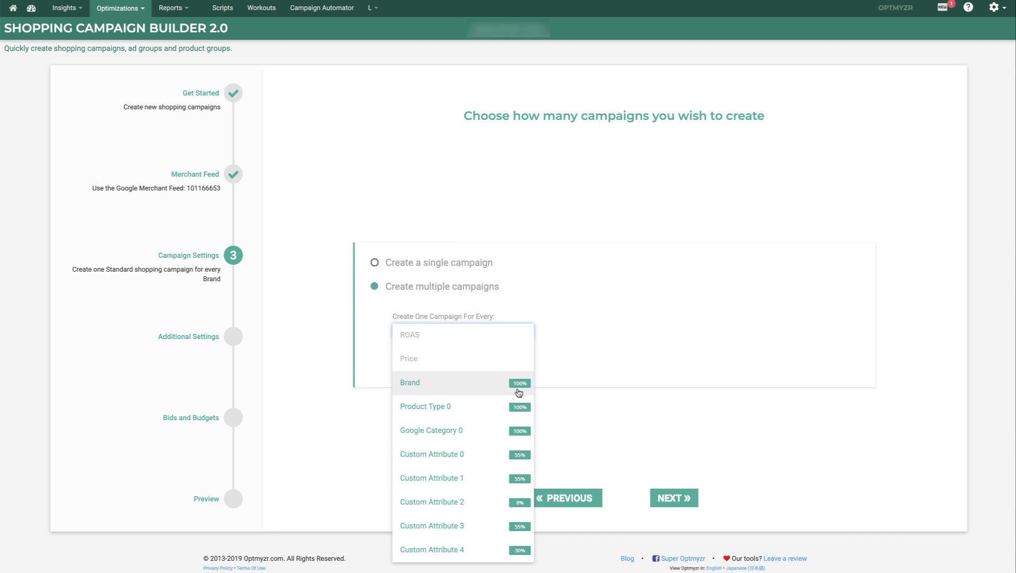
{"action": "left_click", "coordinate": [467, 437]}
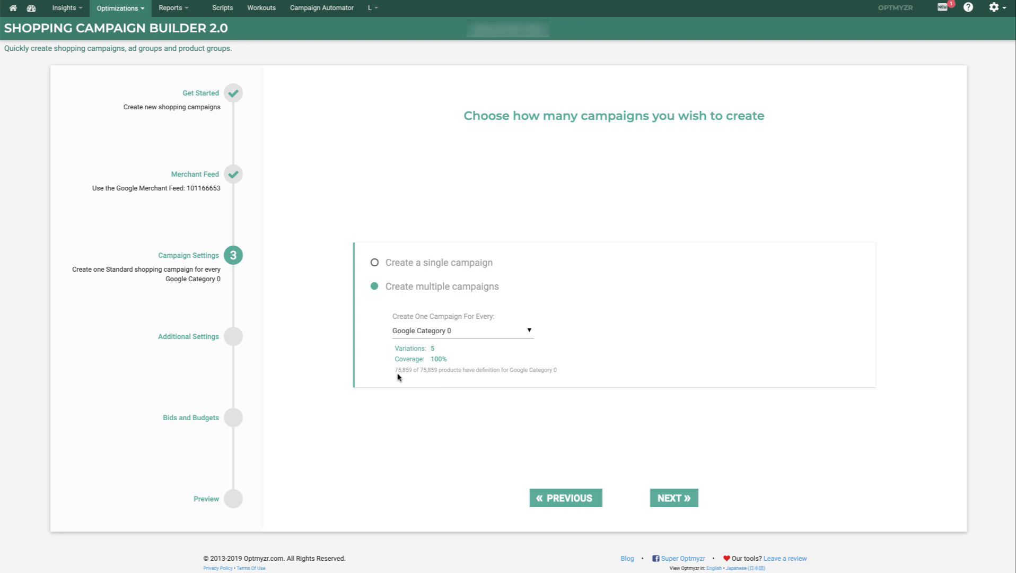
{"action": "left_click", "coordinate": [679, 498]}
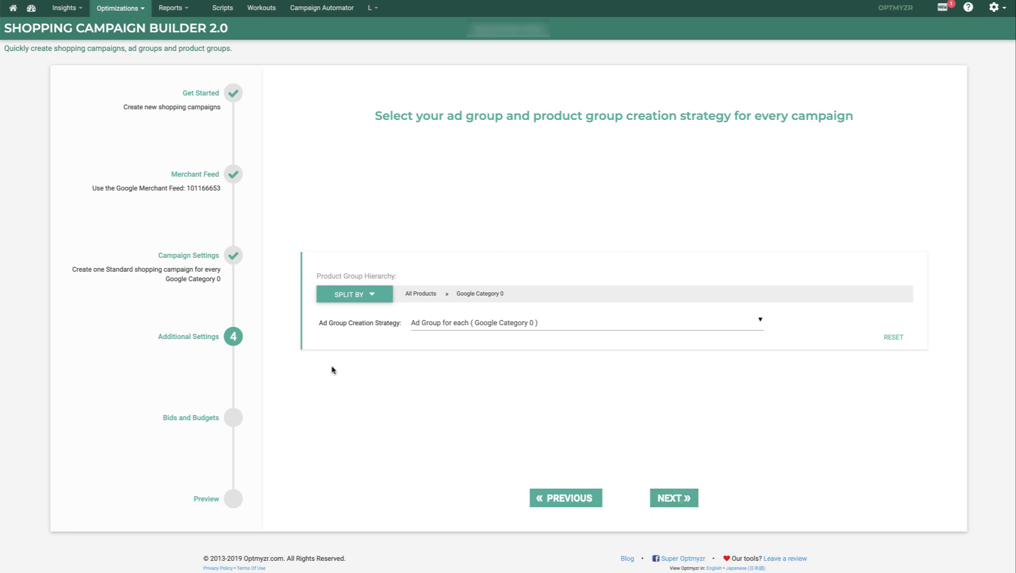
Split by Product Type 0, Product Type 1 and Item Id; create ad groups down to Product Type 1
{"action": "left_click", "coordinate": [371, 296]}
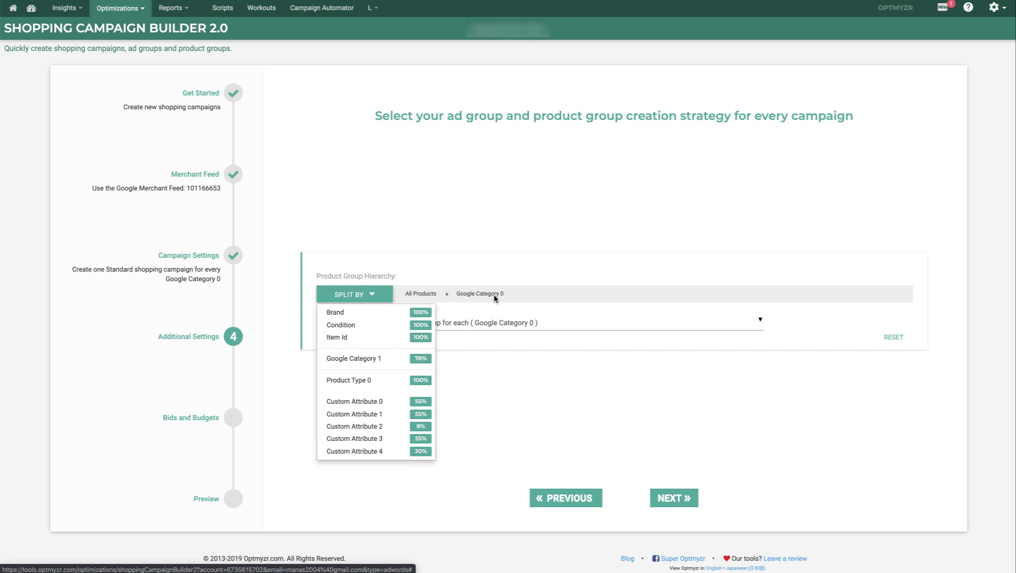
{"action": "left_click", "coordinate": [374, 380]}
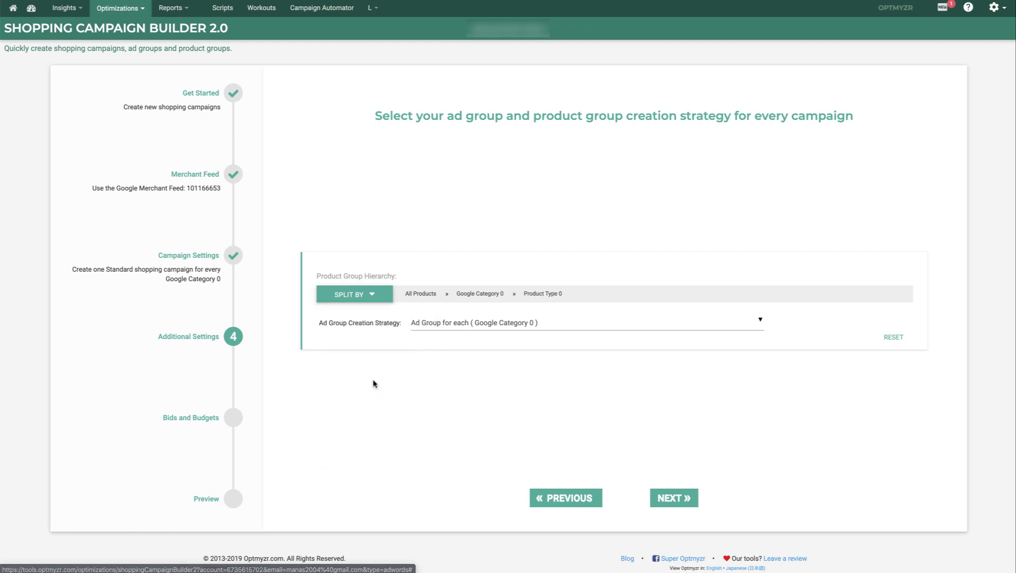
{"action": "left_click", "coordinate": [374, 297]}
{"action": "left_click", "coordinate": [374, 381]}
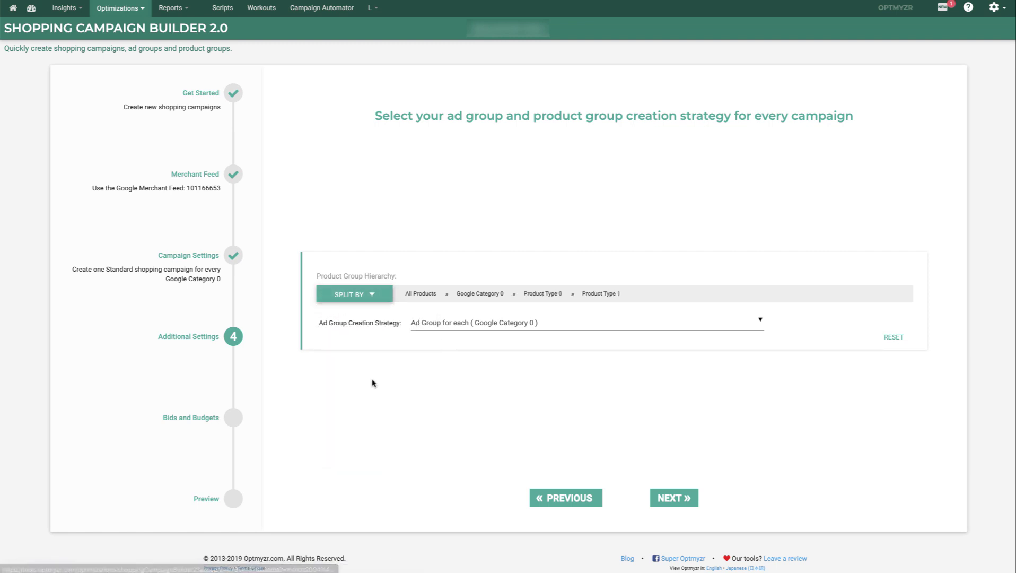
{"action": "left_click", "coordinate": [374, 295]}
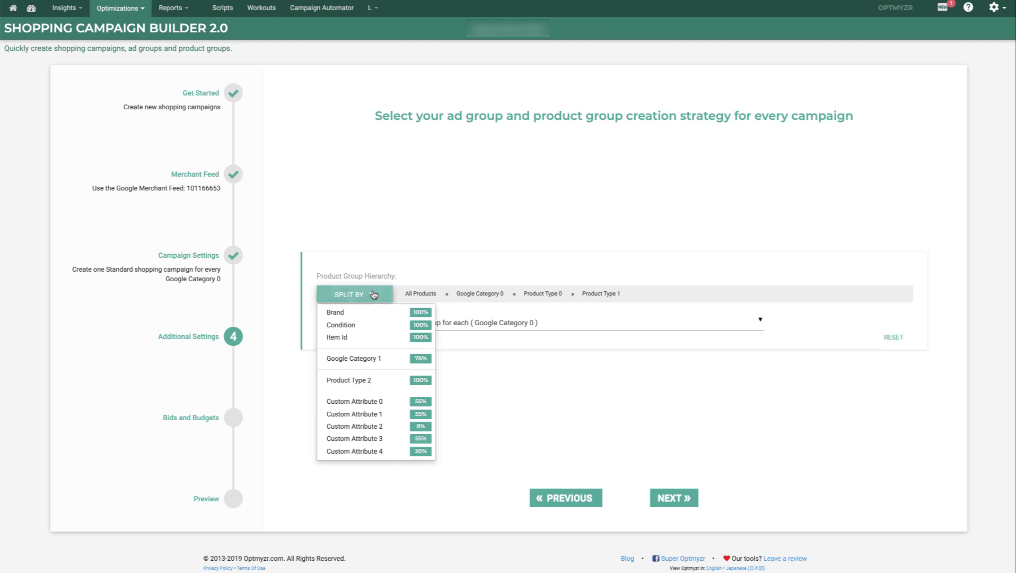
{"action": "left_click", "coordinate": [364, 338]}
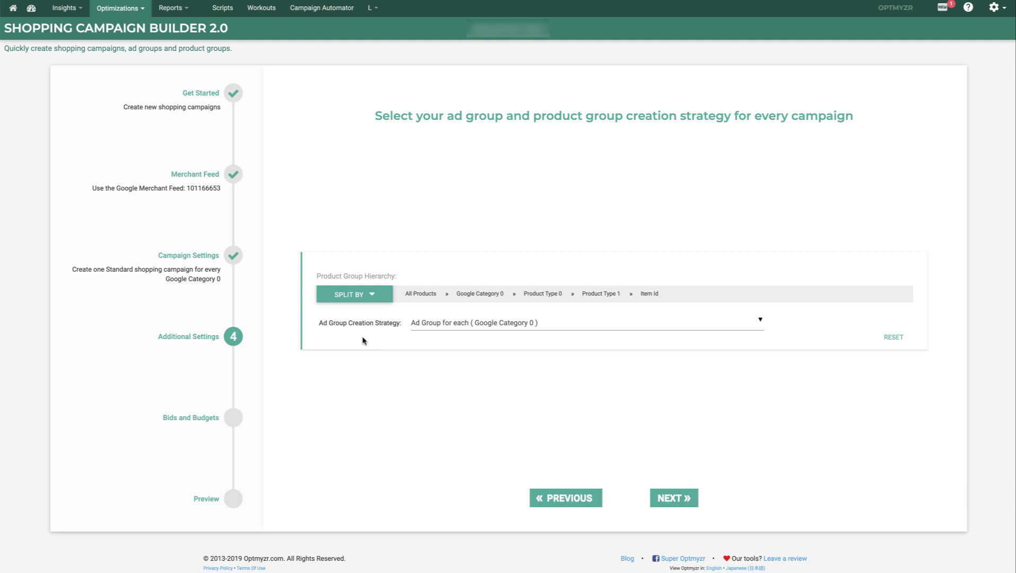
{"action": "left_click", "coordinate": [553, 327]}
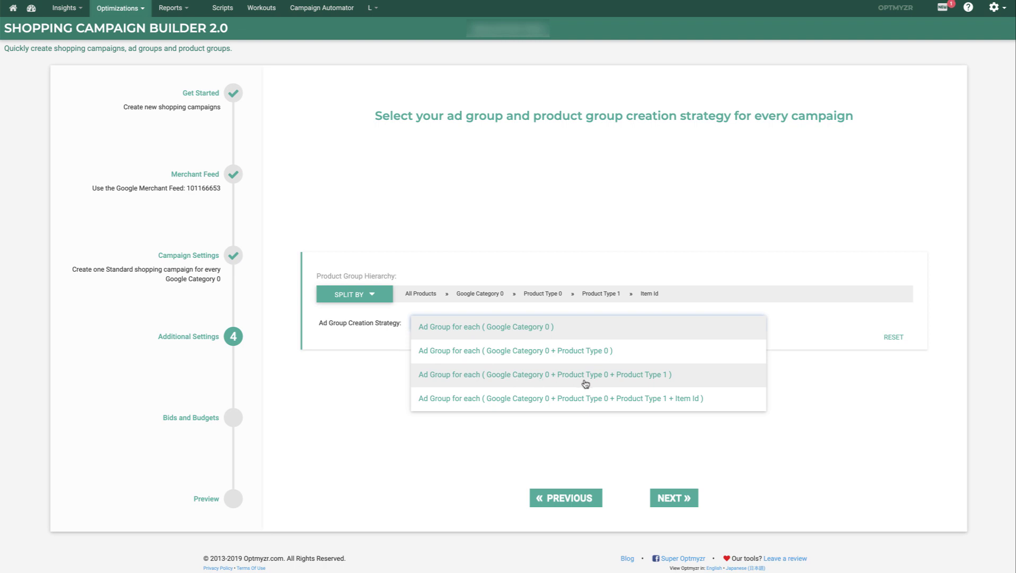
{"action": "left_click", "coordinate": [658, 381]}
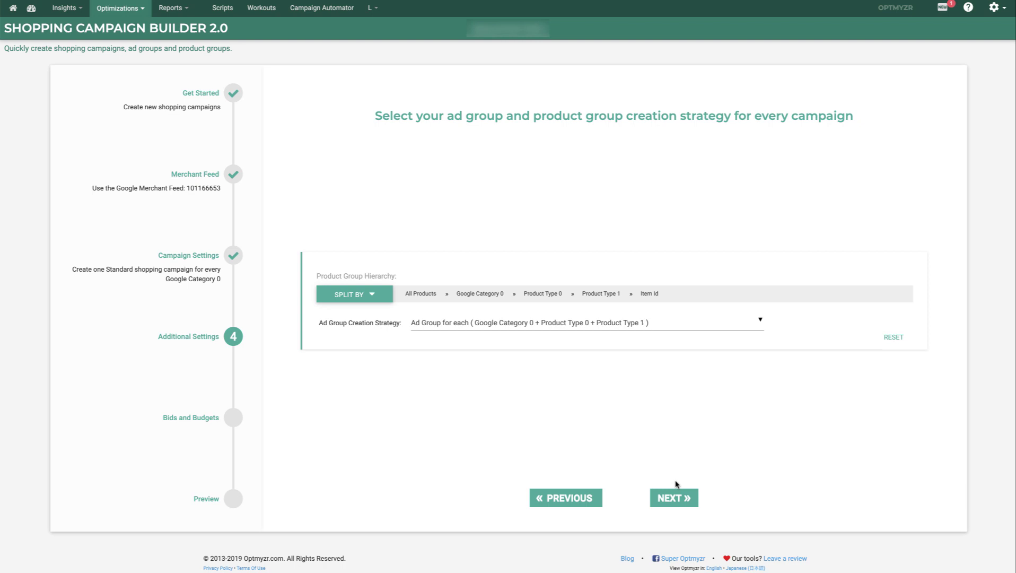
Add 'Opt-' before {campaign_name} and {ad_group_name} in the naming format fields
{"action": "left_click", "coordinate": [675, 500]}
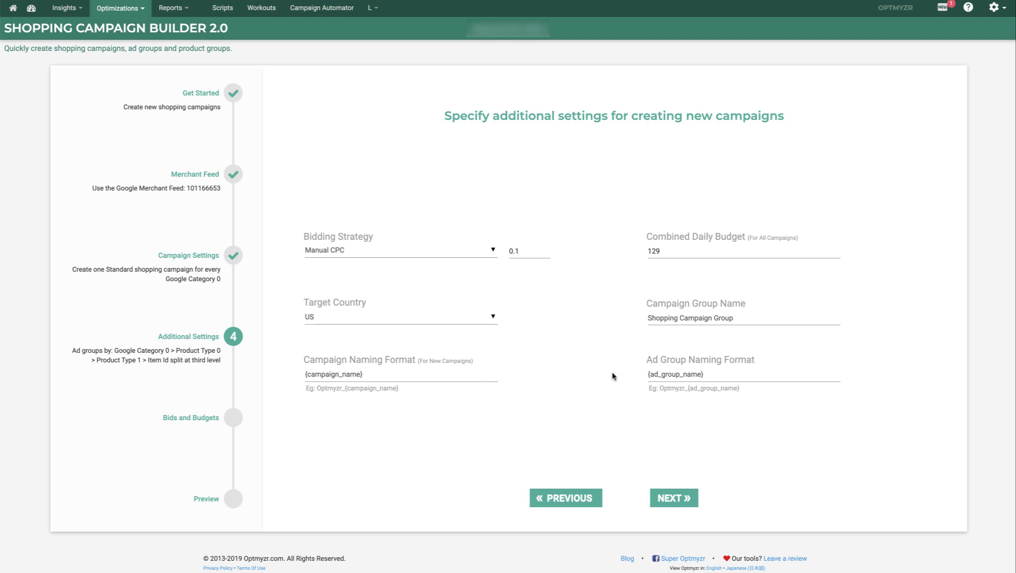
{"action": "left_click", "coordinate": [305, 374]}
{"action": "type", "text": "Opt"}
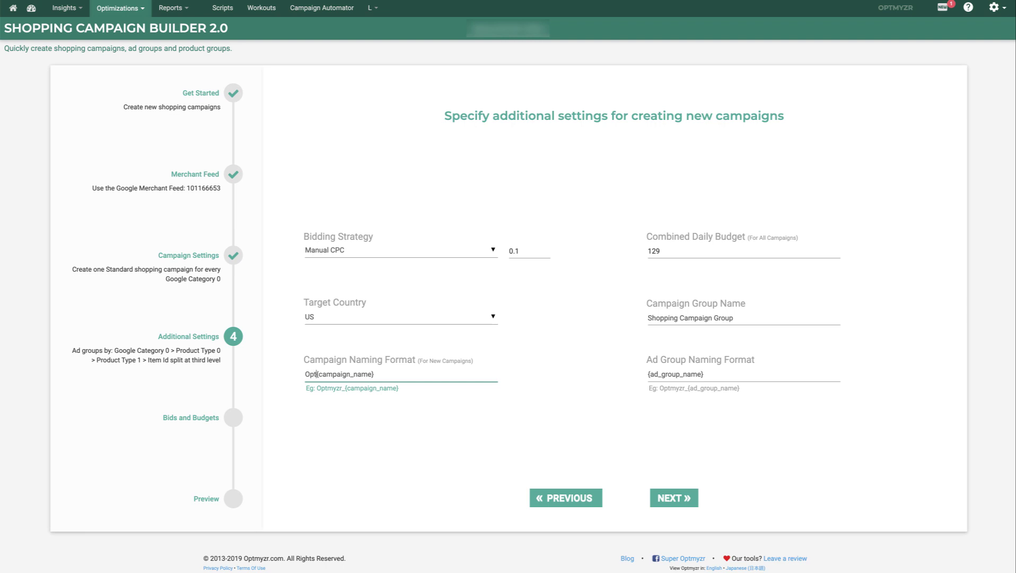
{"action": "type", "text": "-"}
{"action": "left_click", "coordinate": [645, 374]}
{"action": "type", "text": "Opt"}
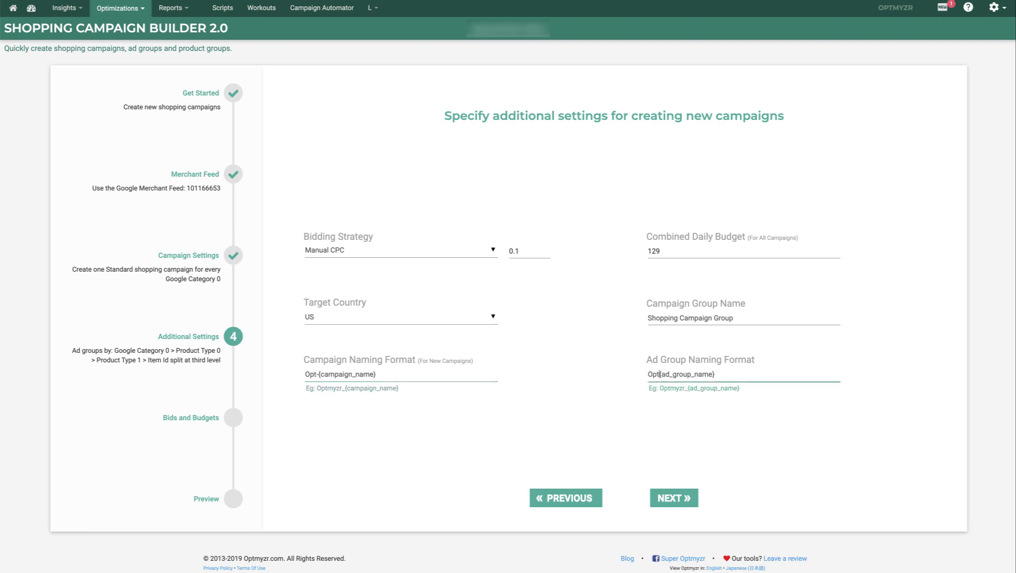
{"action": "type", "text": "-"}
{"action": "left_click", "coordinate": [672, 498]}
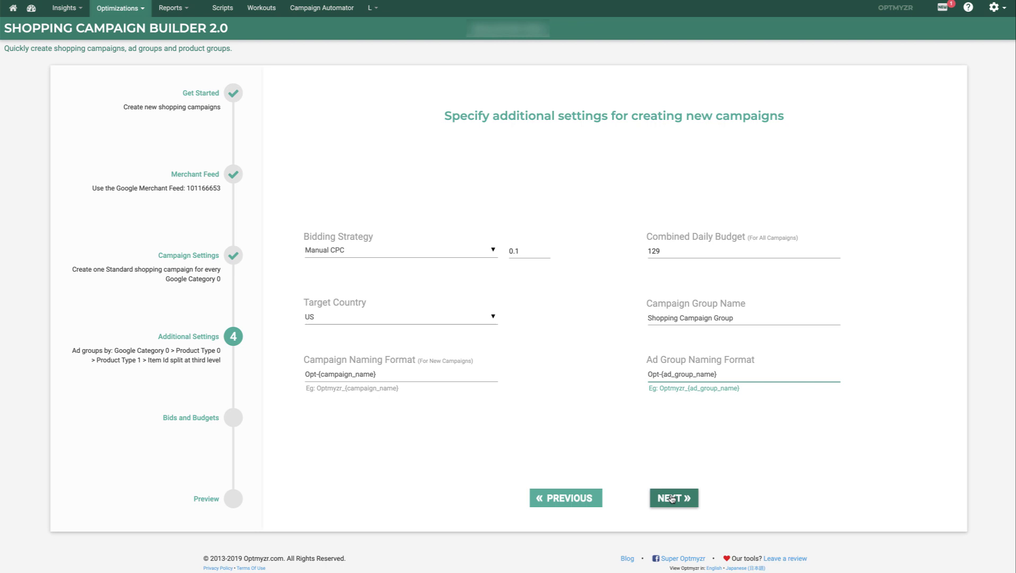
{"action": "left_click", "coordinate": [672, 498]}
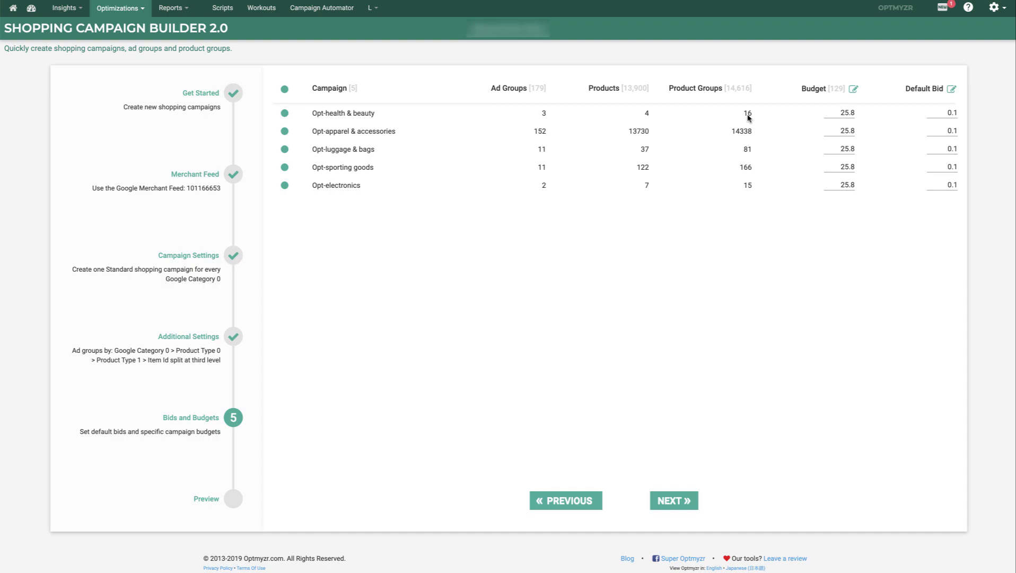
Bulk-set every campaign's budget to 100
{"action": "left_click", "coordinate": [854, 89]}
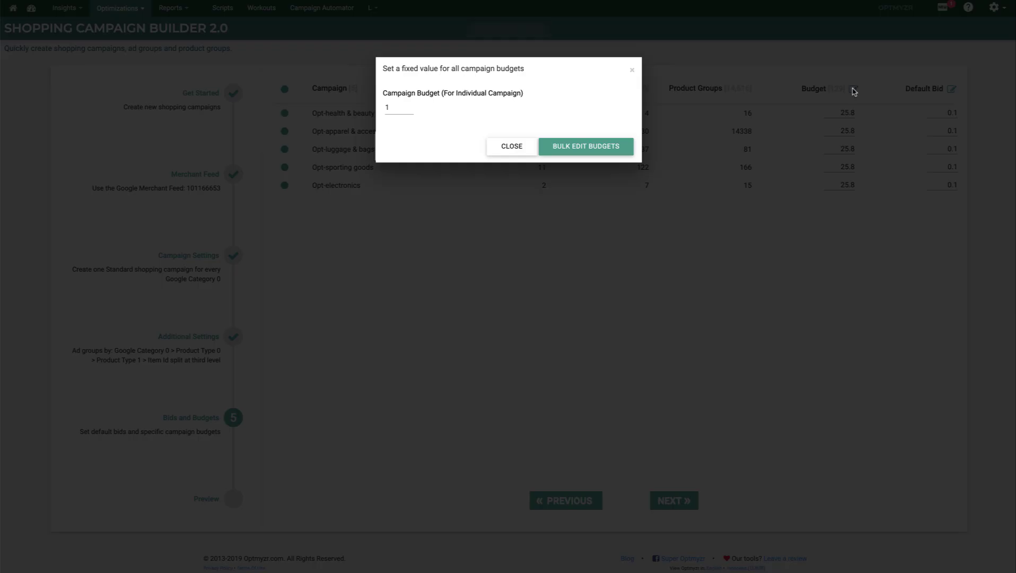
{"action": "left_click", "coordinate": [396, 107]}
{"action": "type", "text": "100"}
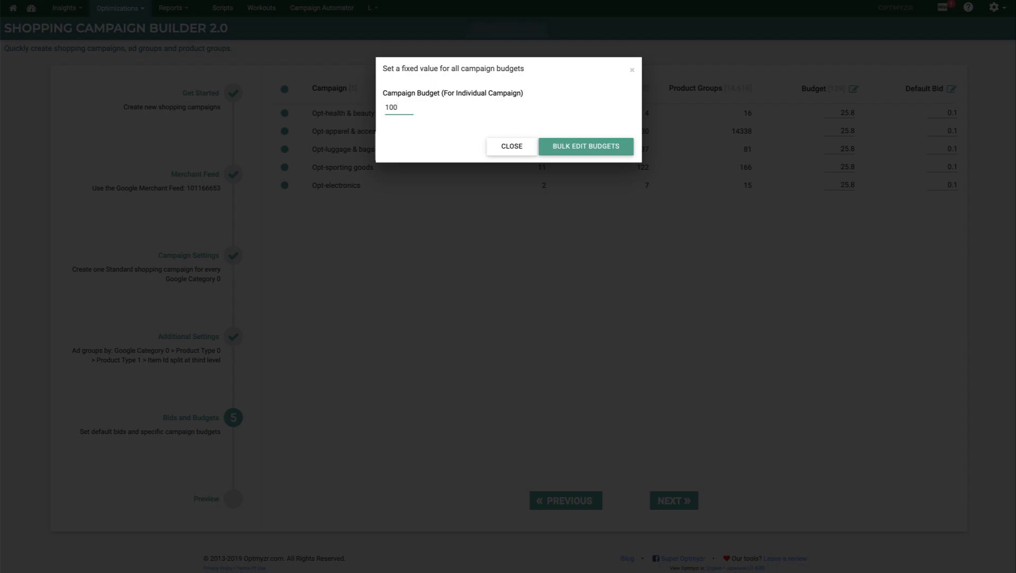
{"action": "left_click", "coordinate": [565, 147]}
Change the Opt-luggage & bags campaign budget to 130
{"action": "double_click", "coordinate": [851, 151]}
{"action": "type", "text": "130"}
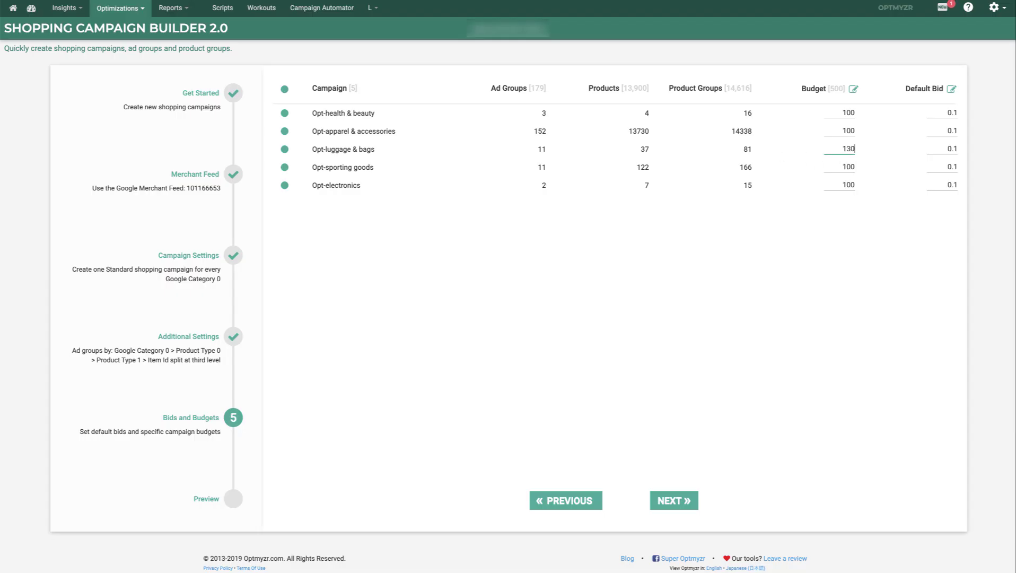
{"action": "key", "text": "Tab"}
{"action": "left_click", "coordinate": [669, 502]}
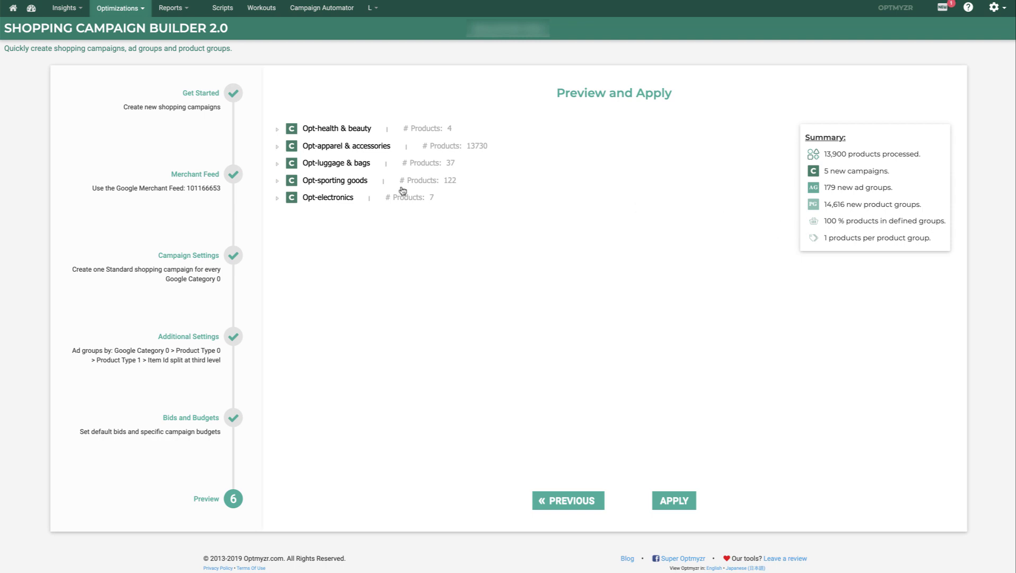
Expand Opt-luggage & bags down through All Products, Luggage & Bags and full price, then apply
{"action": "left_click", "coordinate": [277, 165]}
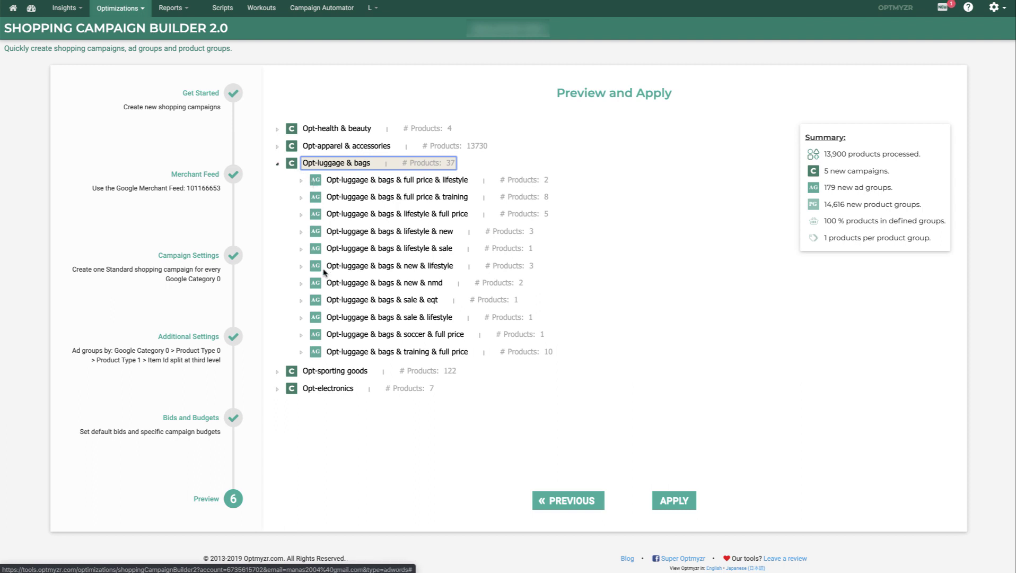
{"action": "left_click", "coordinate": [301, 182]}
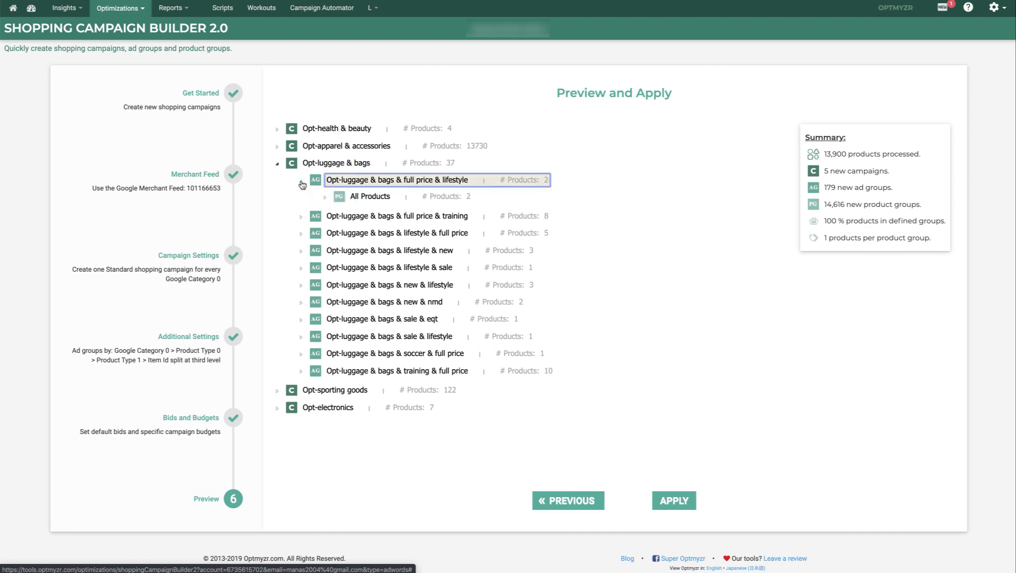
{"action": "left_click", "coordinate": [325, 198]}
{"action": "left_click", "coordinate": [349, 232]}
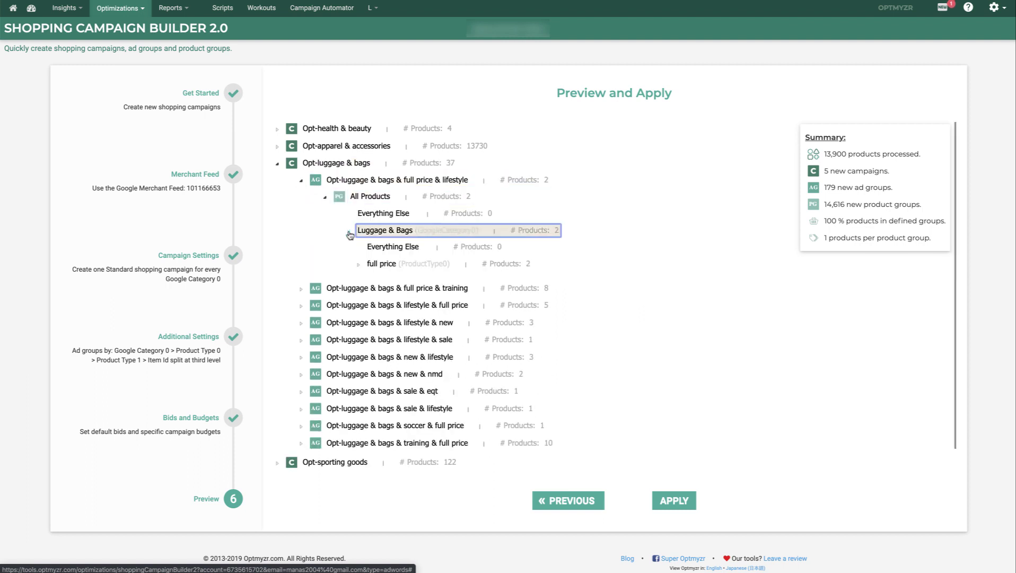
{"action": "left_click", "coordinate": [359, 264]}
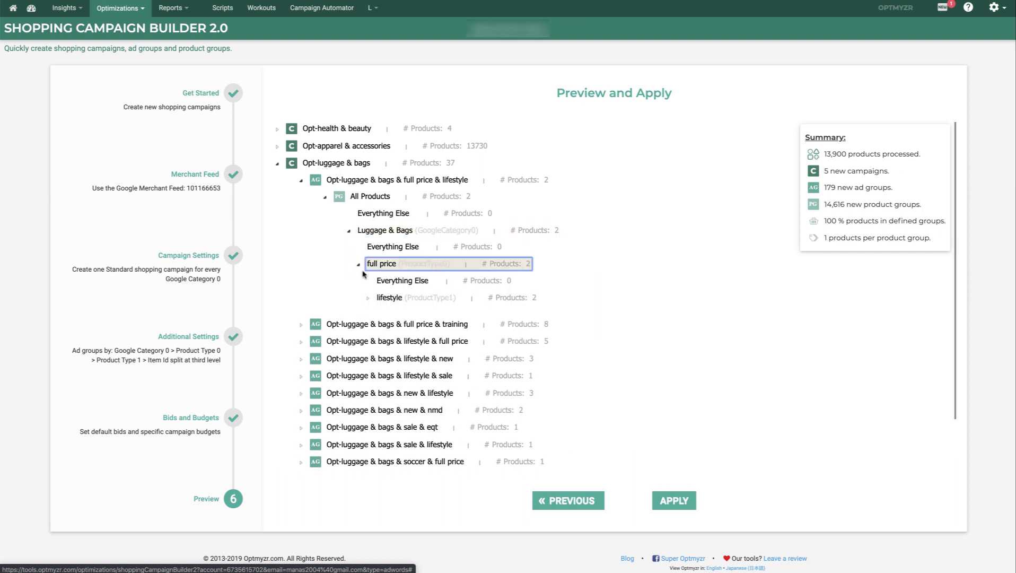
{"action": "left_click", "coordinate": [370, 301]}
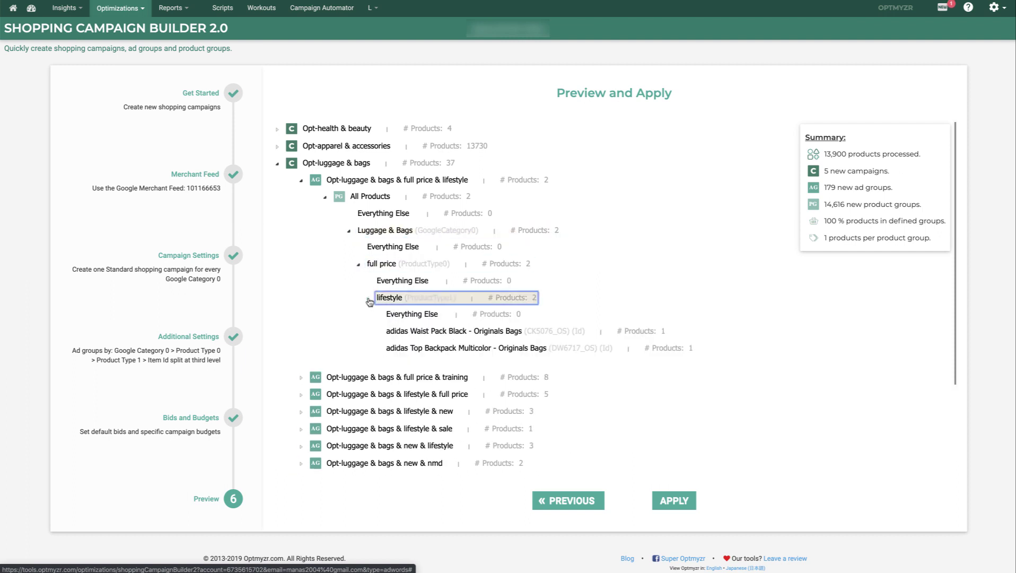
{"action": "left_click", "coordinate": [369, 300]}
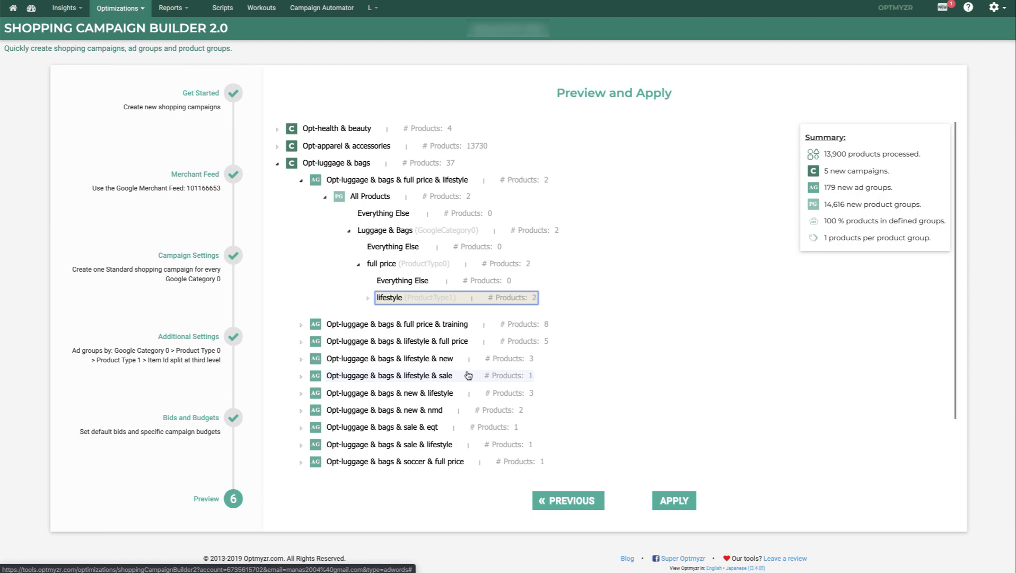
{"action": "left_click", "coordinate": [670, 502]}
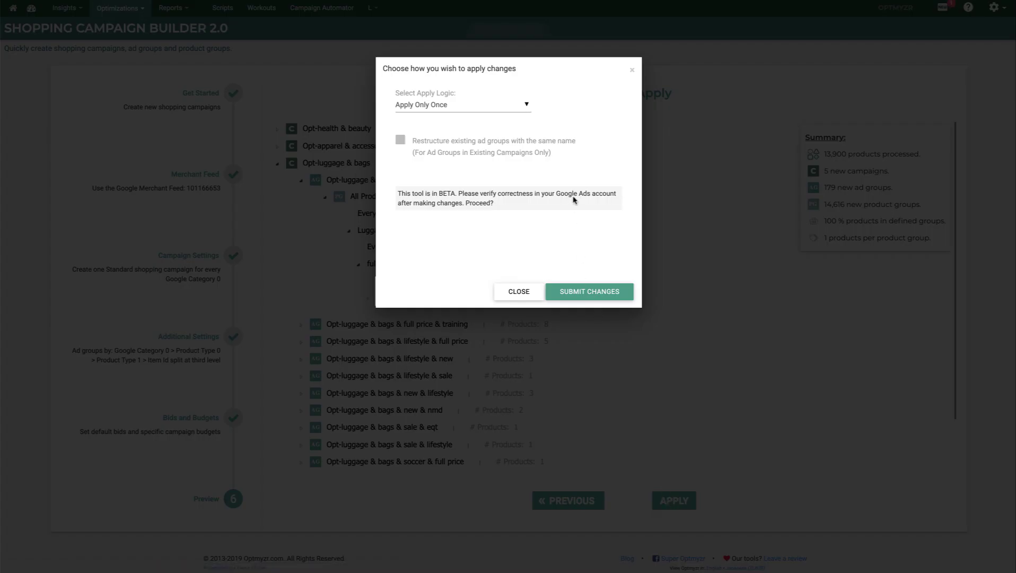
Choose Apply And Refresh Automatically, running weekly on Tuesday 09:00–12:00
{"action": "left_click", "coordinate": [526, 105]}
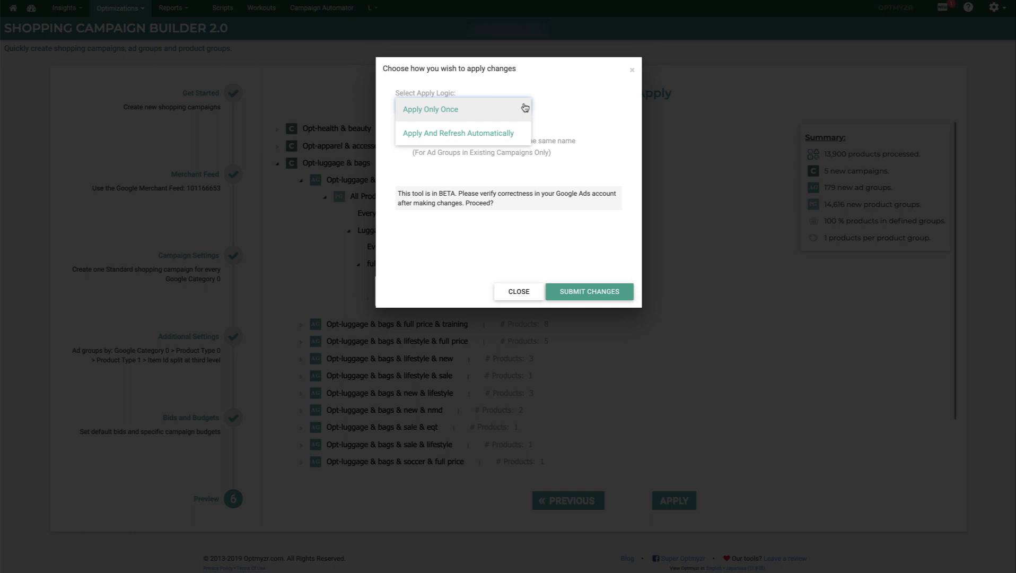
{"action": "left_click", "coordinate": [522, 135]}
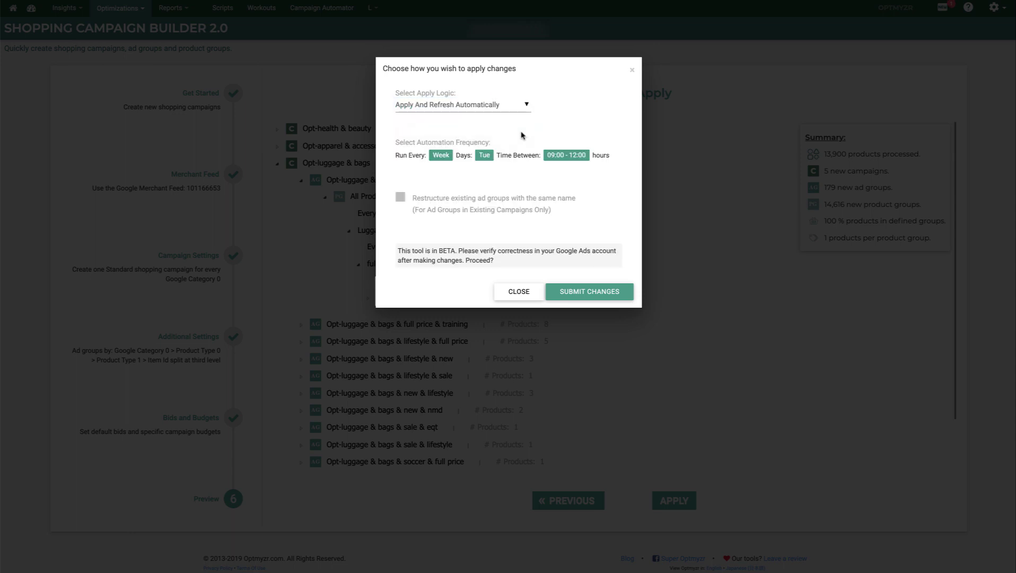